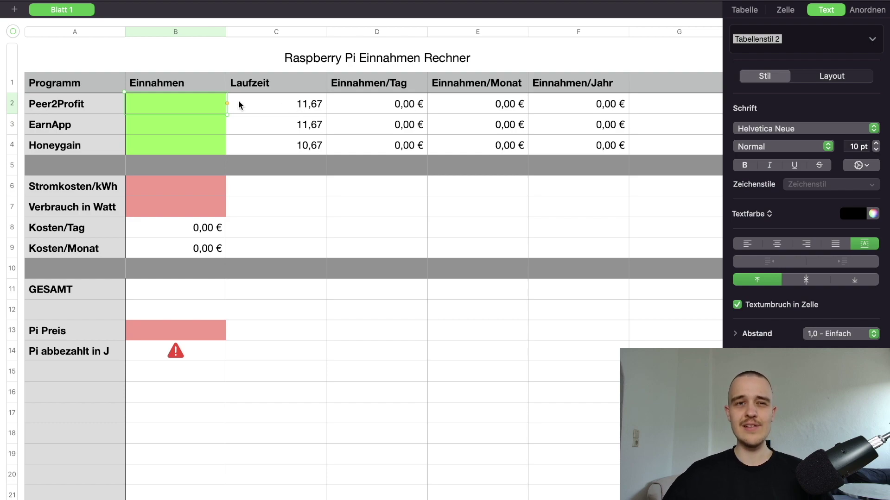
# Enter the Einnahmen for Peer2Profit as 0,66 and for EarnApp as 0,84.
pyautogui.doubleClick(200, 107)
pyautogui.write('0,66')
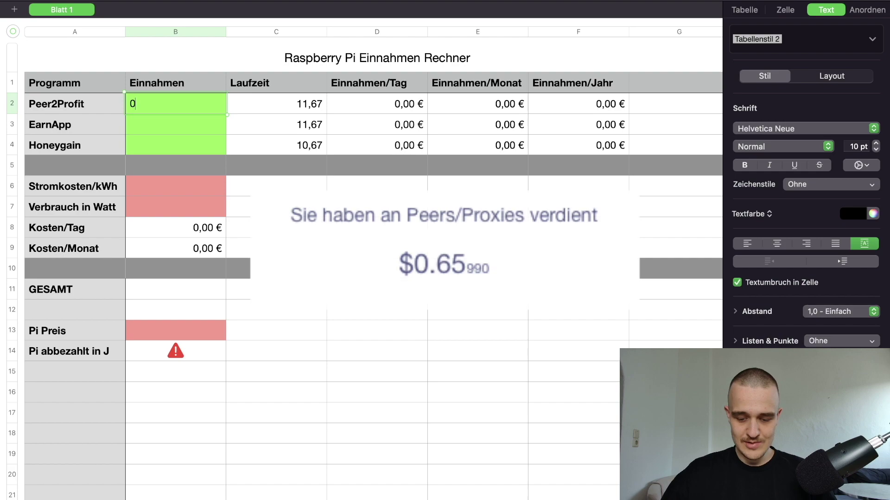
pyautogui.click(389, 247)
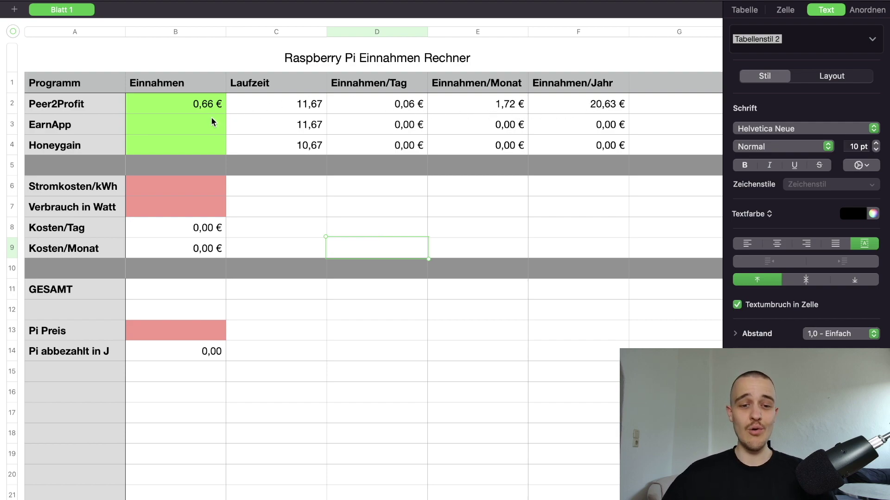
pyautogui.click(202, 129)
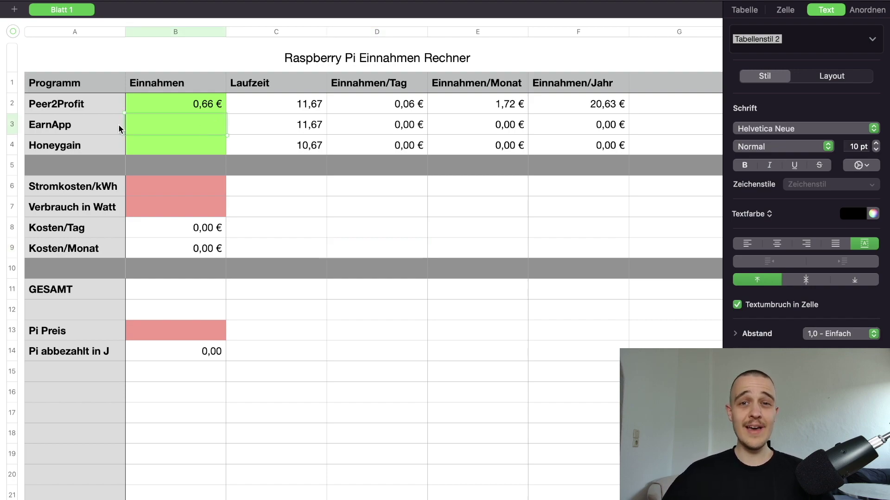
pyautogui.write('0,')
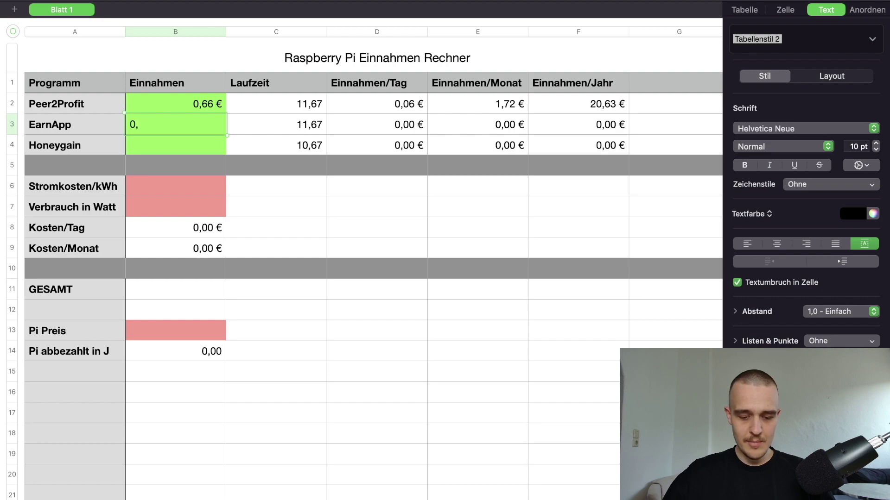
pyautogui.write('84')
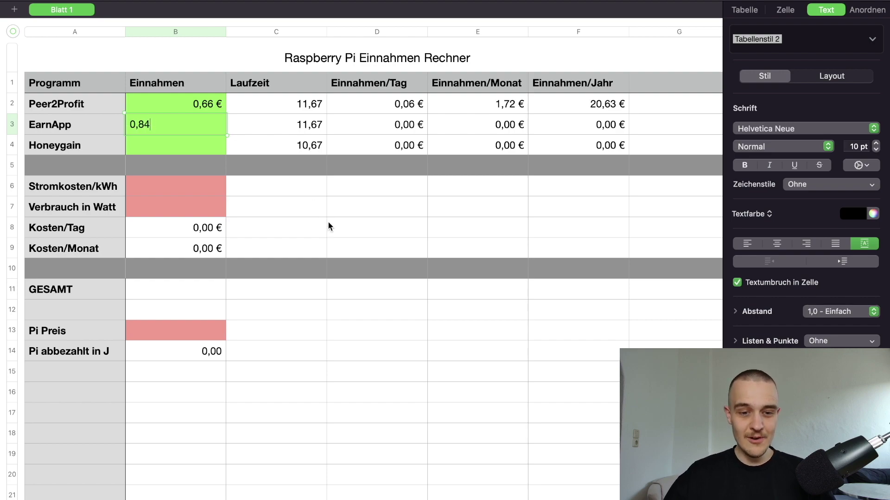
pyautogui.click(326, 209)
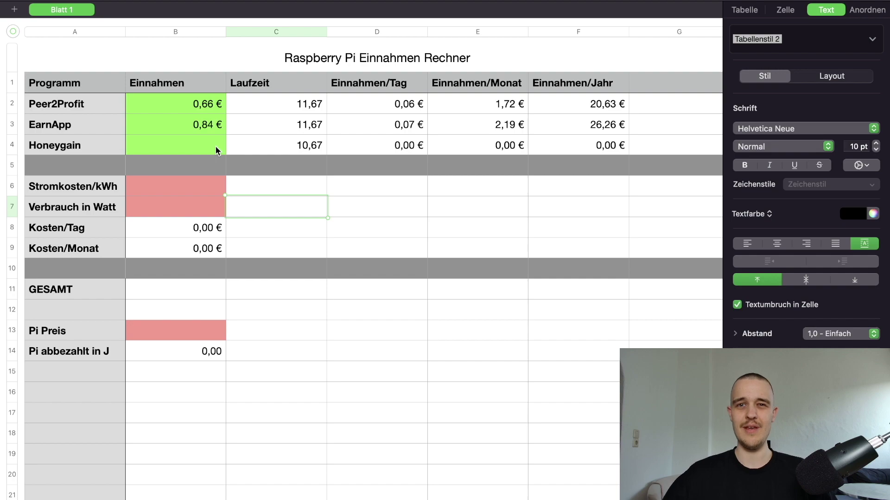
# Enter 1,41 as the Einnahmen for Honeygain.
pyautogui.click(216, 148)
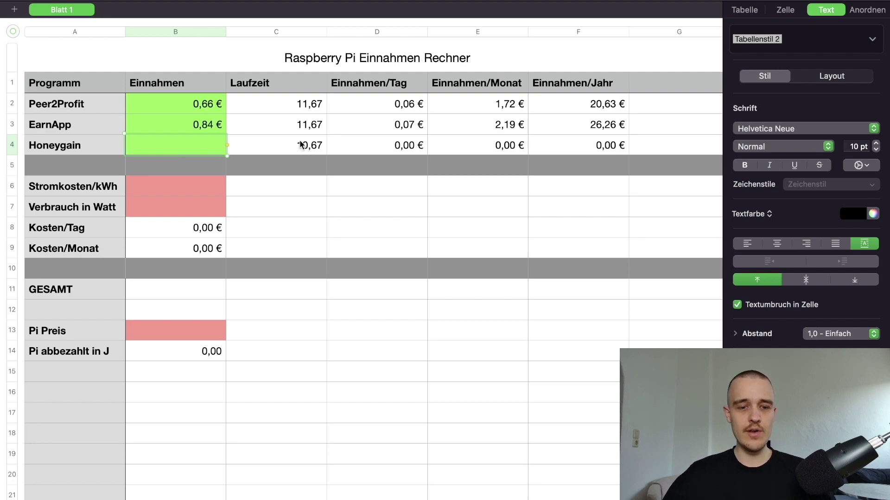
pyautogui.click(202, 142)
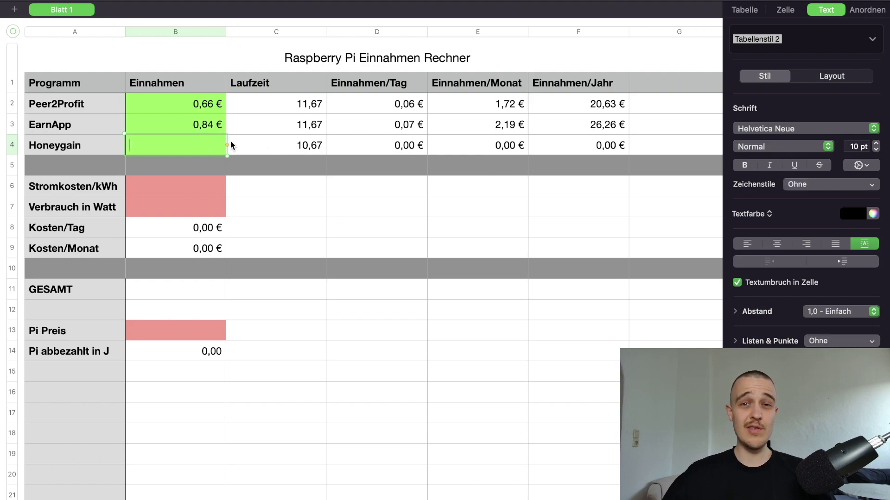
pyautogui.write('1,41')
pyautogui.click(356, 199)
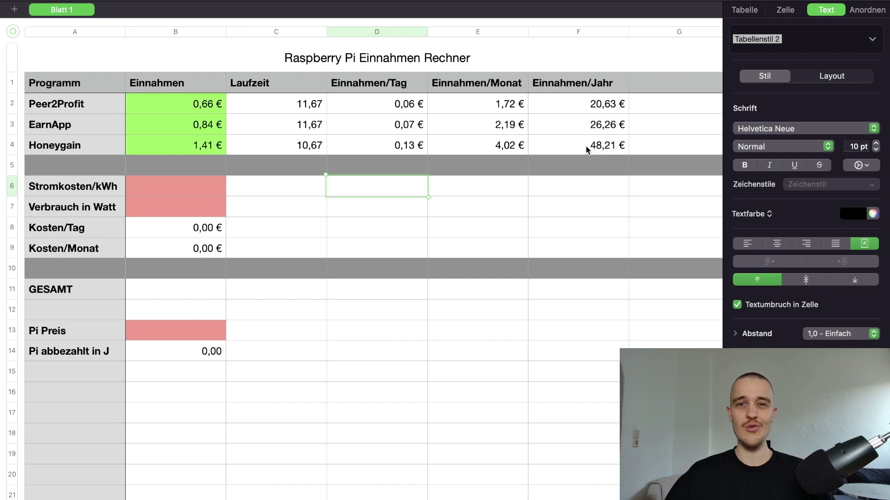
pyautogui.click(281, 193)
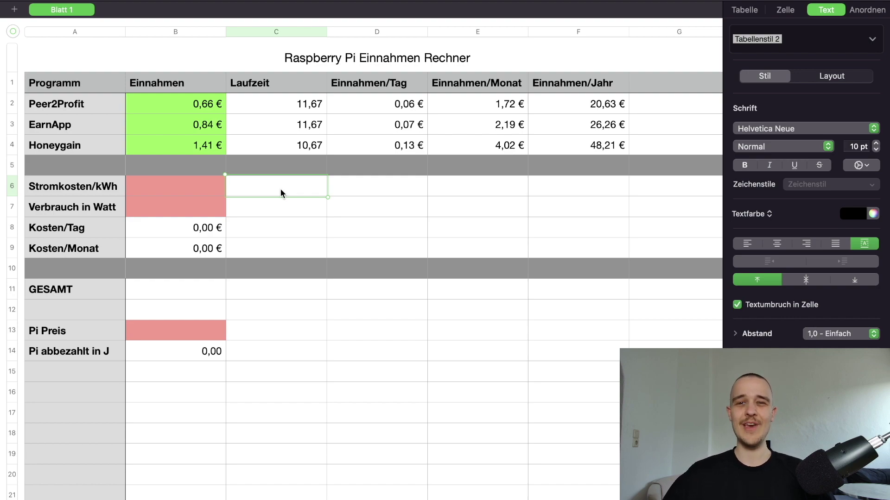
pyautogui.press('Down')
pyautogui.press('Down')
pyautogui.press('Down')
pyautogui.press('Down')
pyautogui.press('Down')
pyautogui.press('Down')
pyautogui.press('Down')
pyautogui.press('Down')
pyautogui.press('Down')
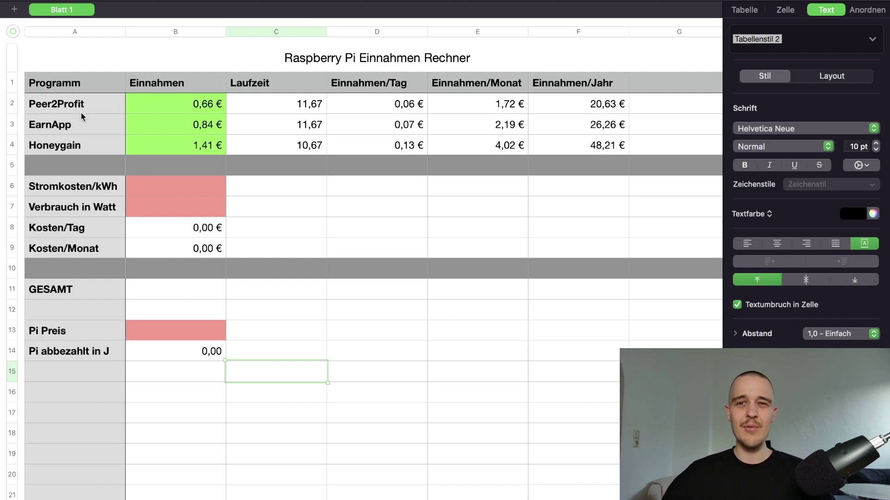
# Set the Verbrauch in Watt value to 5.
pyautogui.click(179, 192)
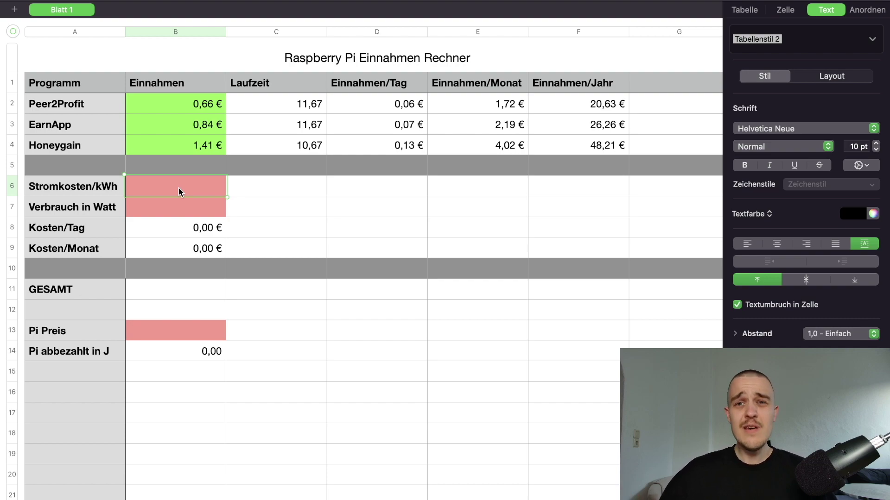
pyautogui.click(174, 207)
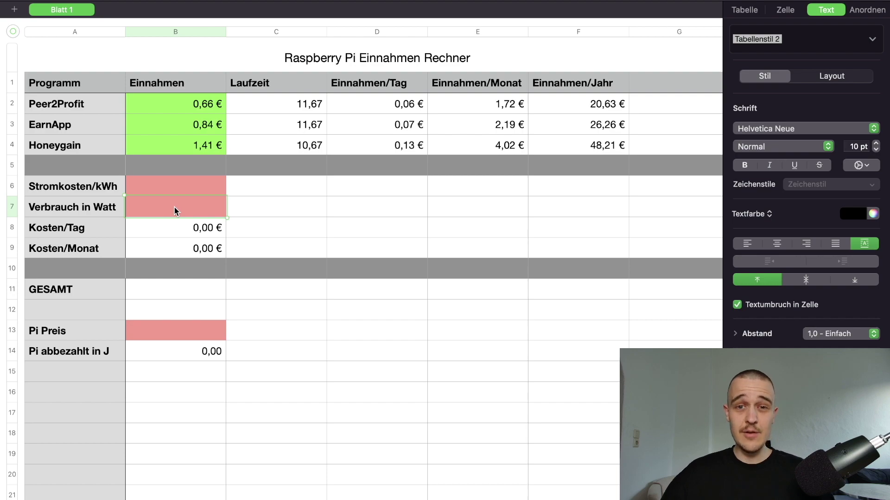
pyautogui.write('5')
pyautogui.click(310, 209)
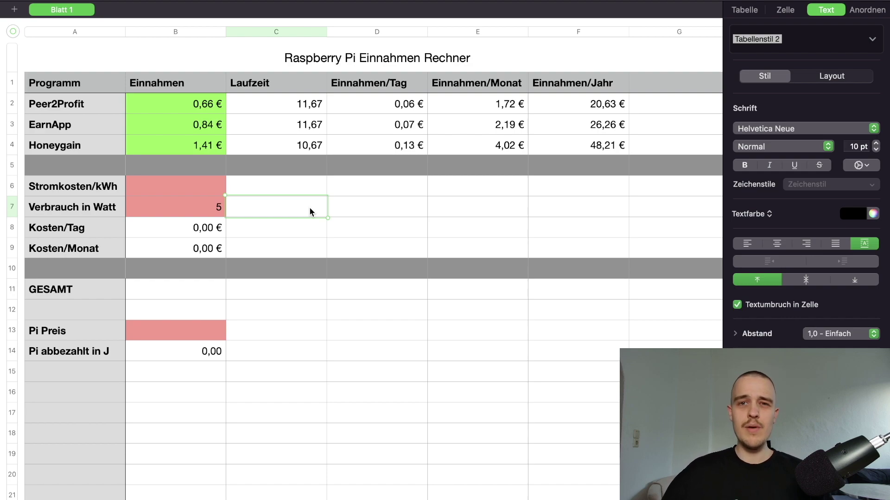
# Set the Stromkosten/kWh value to 0,3.
pyautogui.click(197, 212)
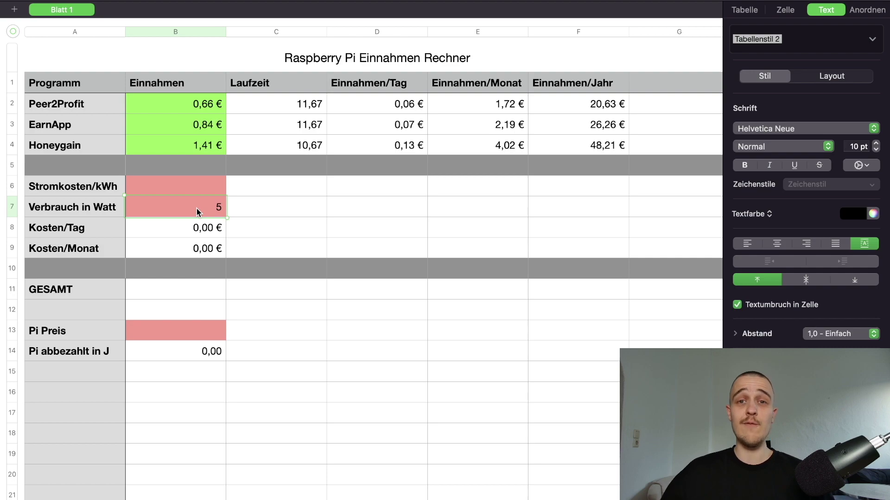
pyautogui.press('Up')
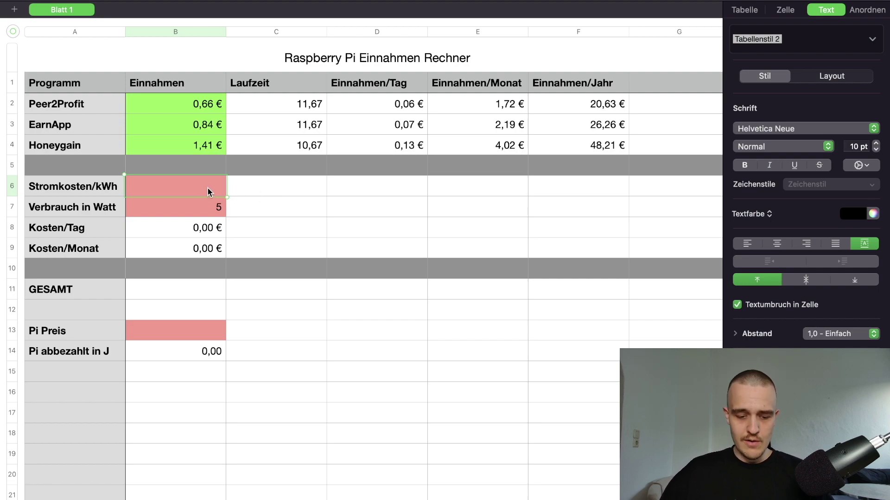
pyautogui.write('0,3')
pyautogui.click(301, 207)
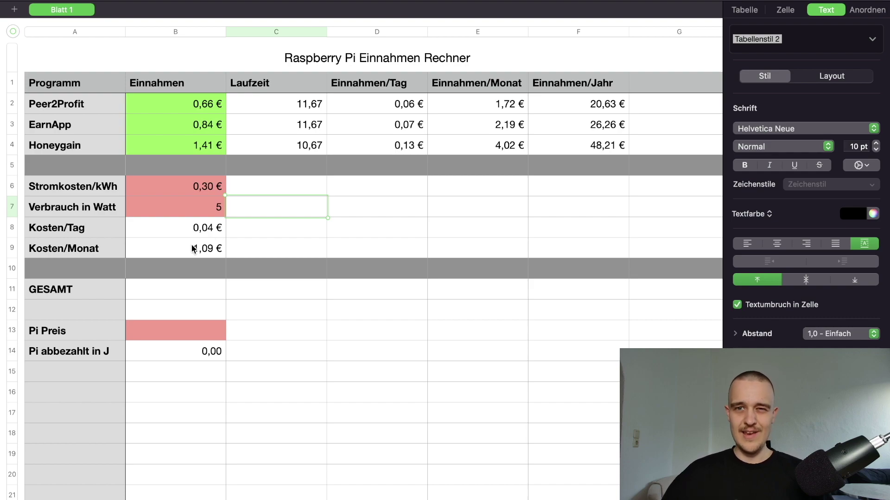
# Test Stromkosten/kWh values of 0,25 and 0,4, and restore the value to 0,3.
pyautogui.click(200, 189)
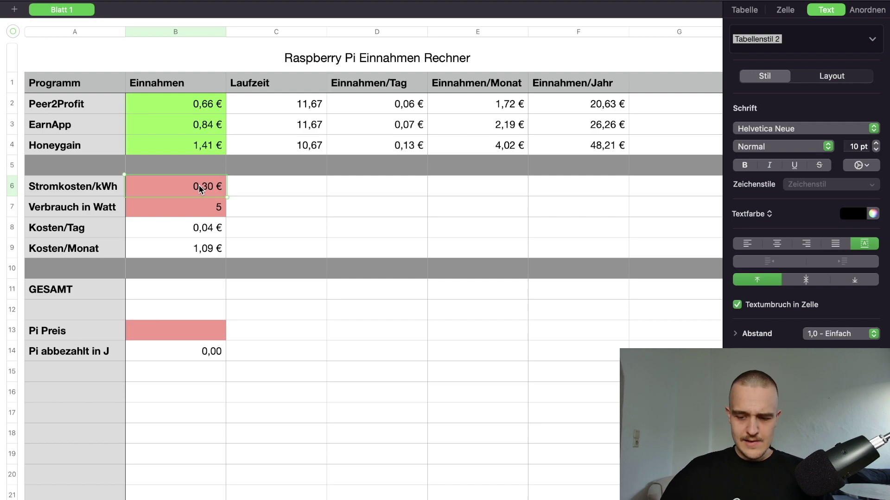
pyautogui.write('0,25')
pyautogui.click(245, 193)
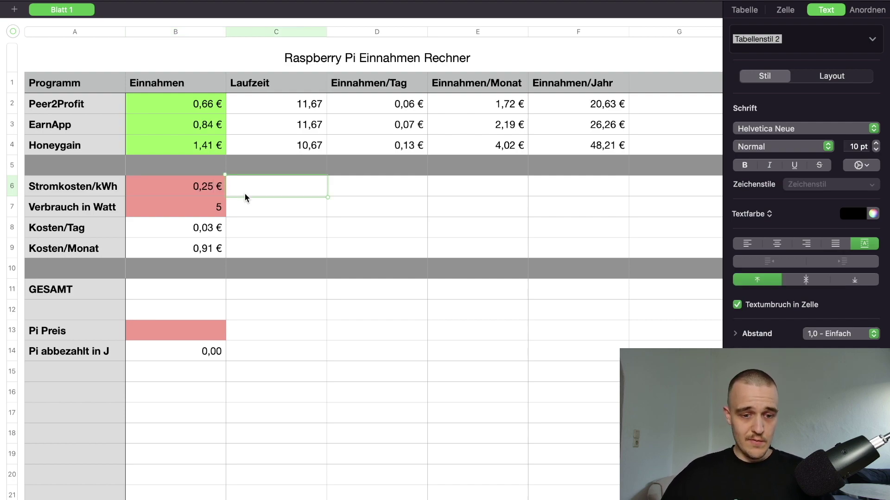
pyautogui.click(204, 188)
pyautogui.write('0,4')
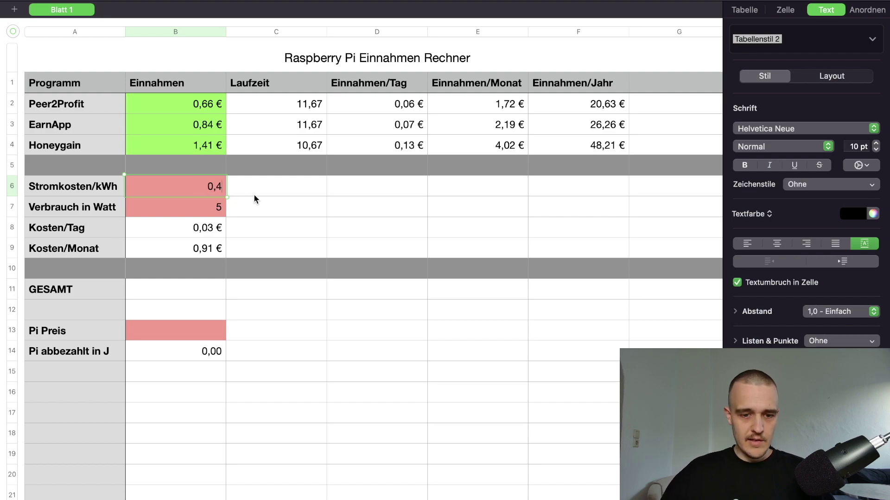
pyautogui.click(270, 215)
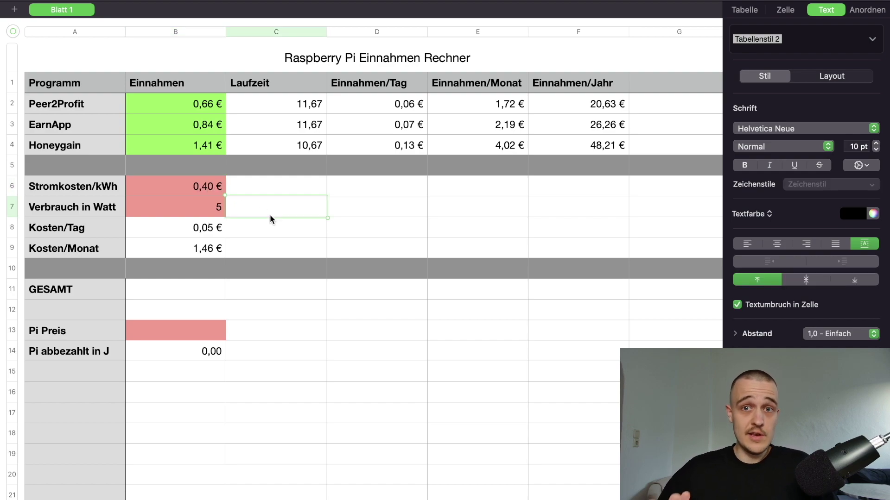
pyautogui.click(203, 190)
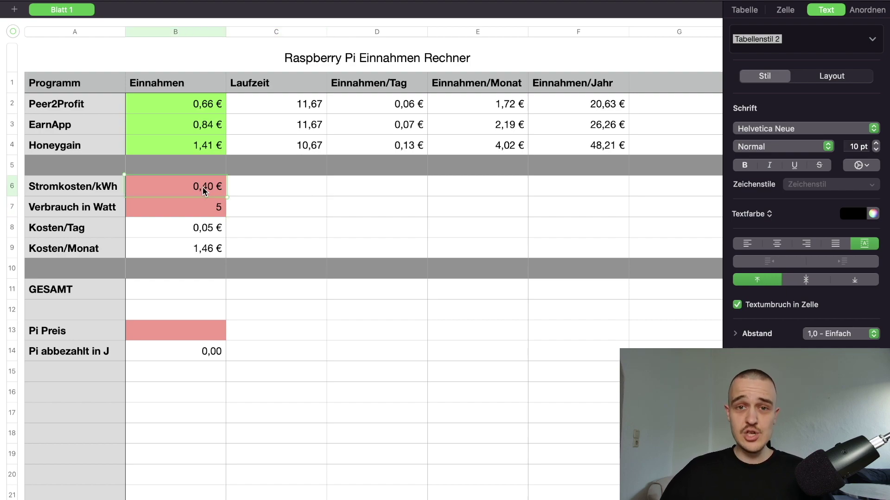
pyautogui.write('0,3')
pyautogui.click(270, 215)
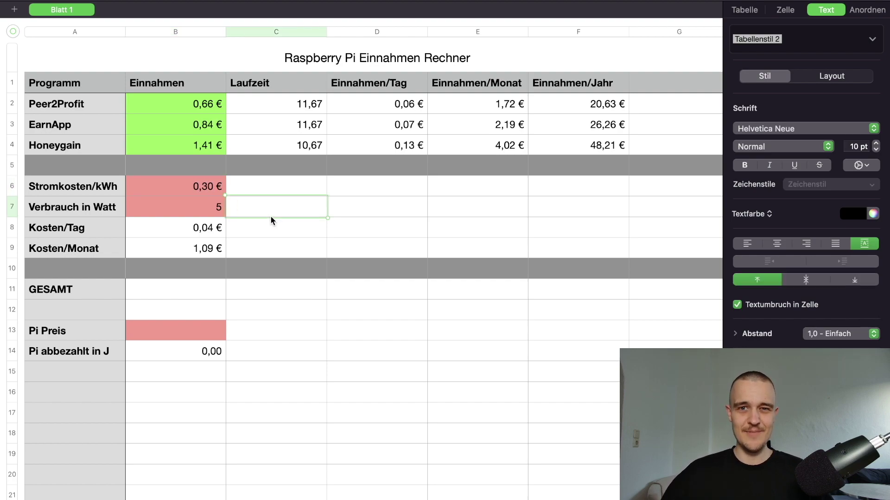
# Change the text colour of the GESAMT row cells from column B to G to black.
pyautogui.moveTo(180, 293); pyautogui.dragTo(668, 301)
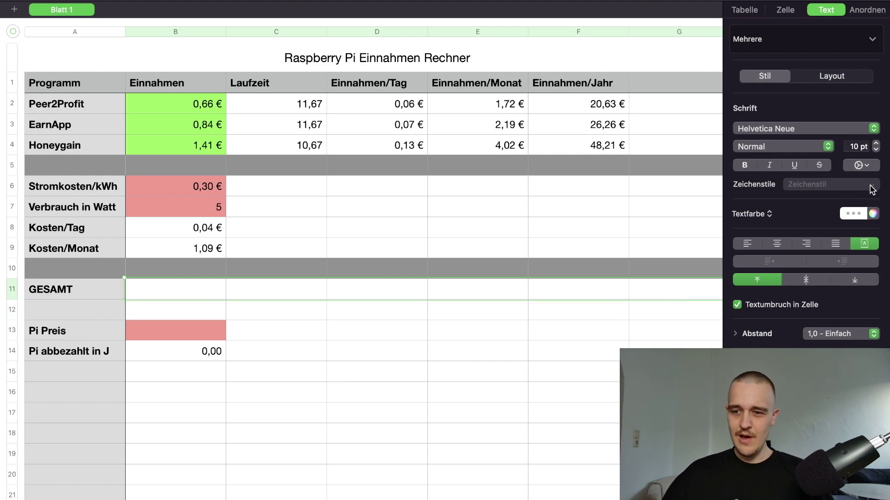
pyautogui.click(862, 214)
pyautogui.click(837, 289)
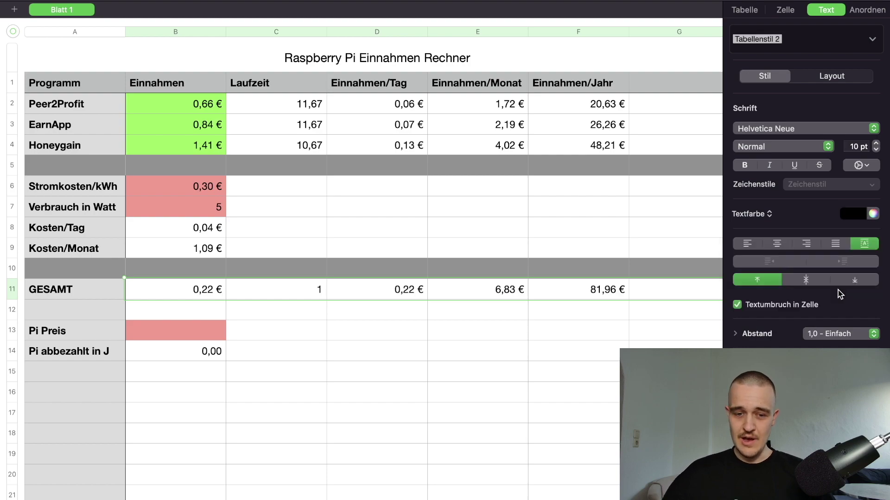
pyautogui.click(304, 315)
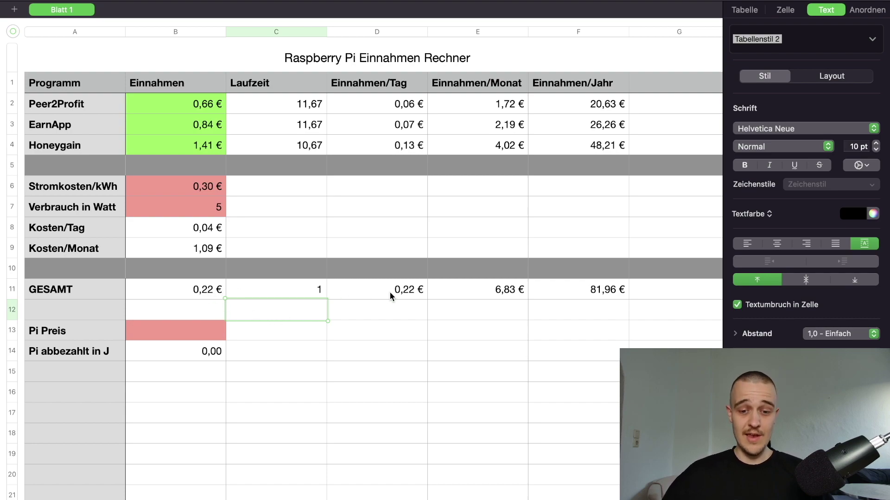
pyautogui.moveTo(427, 291); pyautogui.dragTo(494, 292)
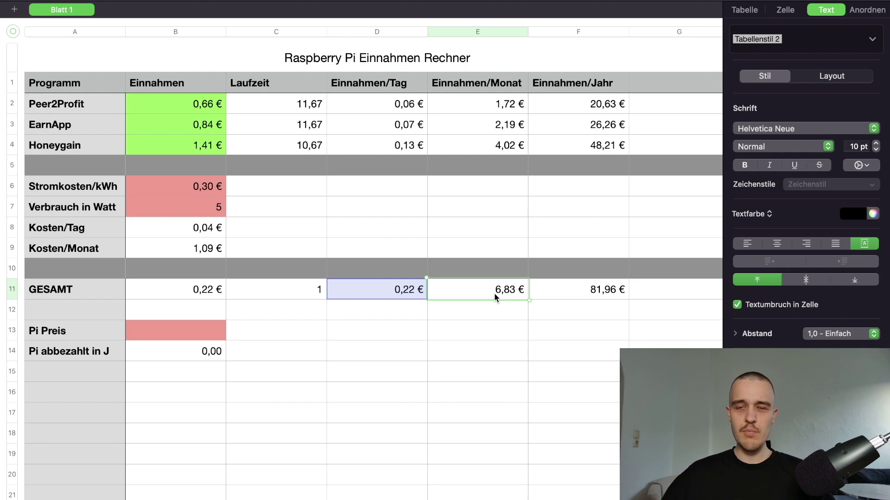
pyautogui.moveTo(494, 293); pyautogui.dragTo(586, 293)
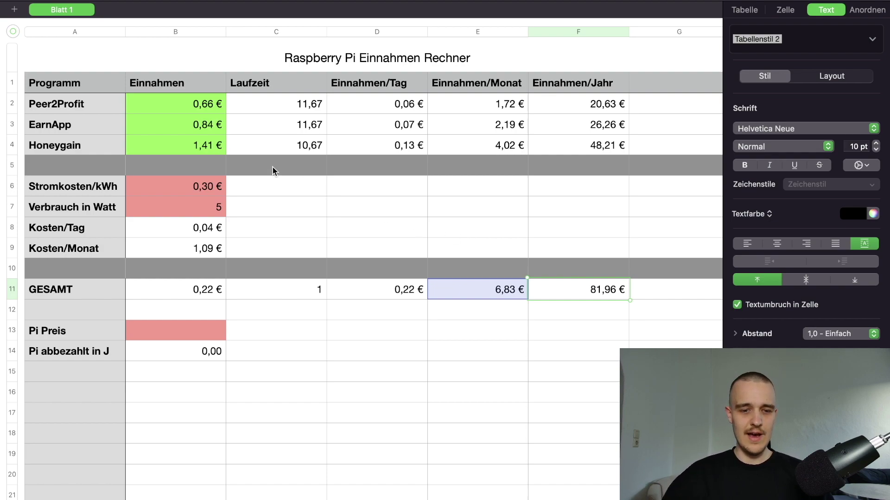
# Test the calculation with Stromkosten/kWh at 0, and restore the value to 0,3.
pyautogui.click(199, 188)
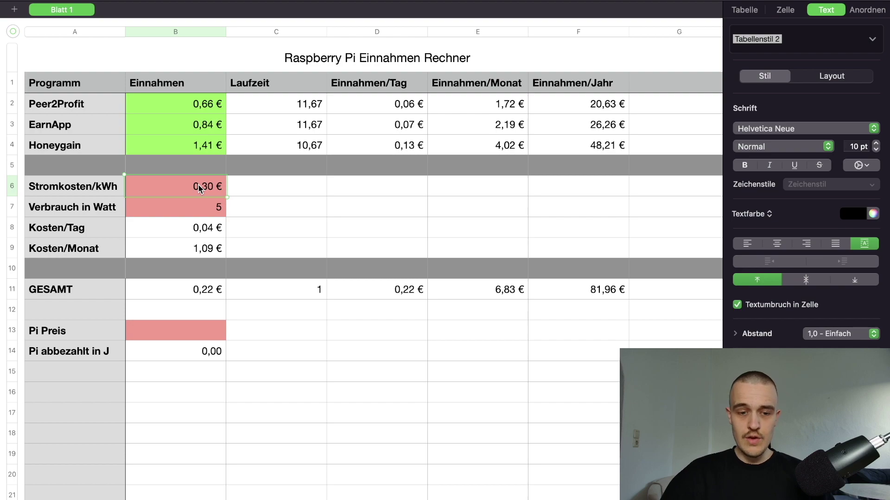
pyautogui.write('0')
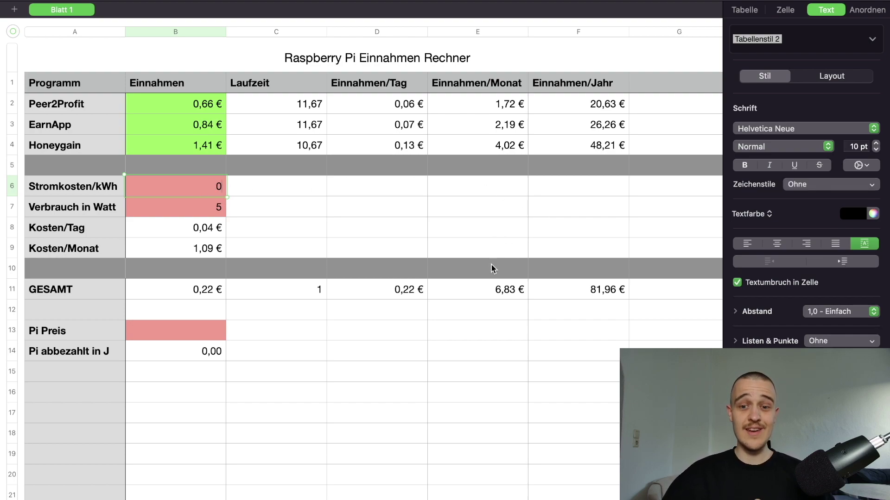
pyautogui.click(502, 236)
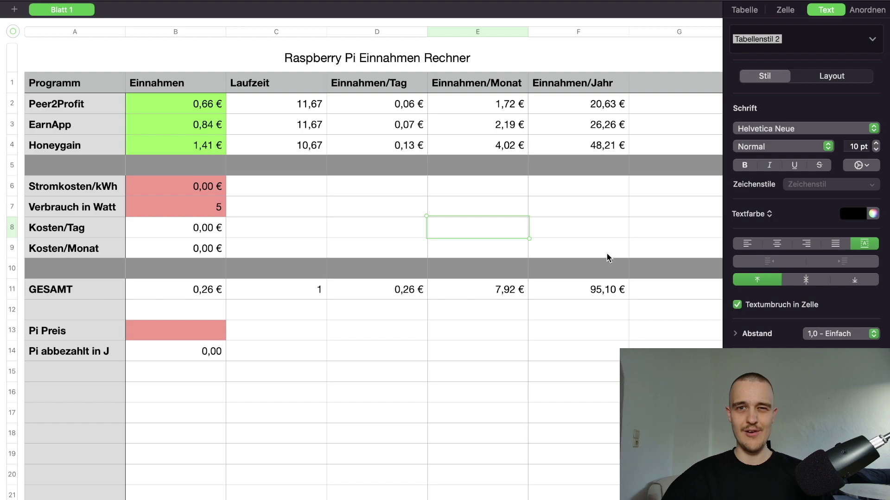
pyautogui.click(205, 189)
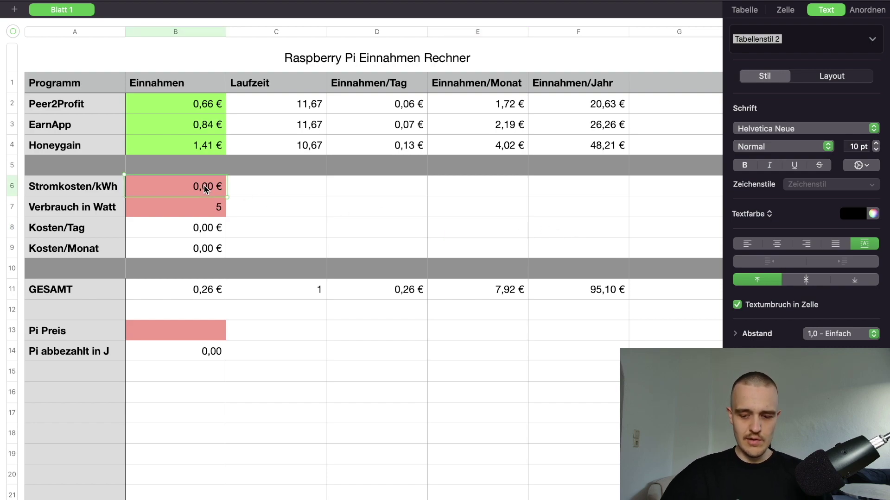
pyautogui.write('0,3')
pyautogui.click(376, 227)
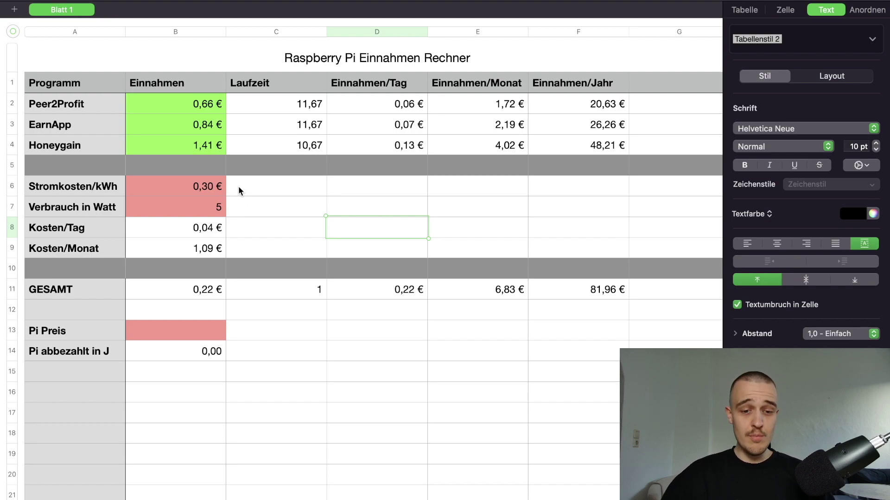
# Test the payback calculation with the Pi Preis value set to 80.
pyautogui.click(245, 339)
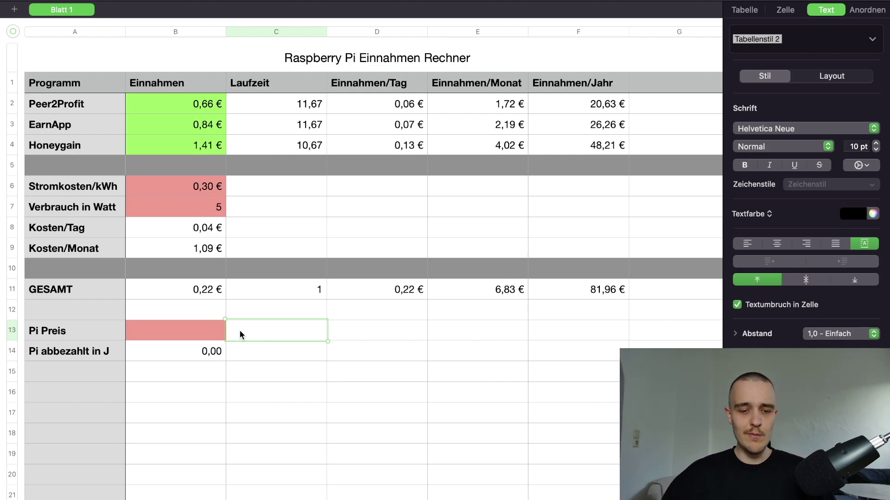
pyautogui.click(209, 329)
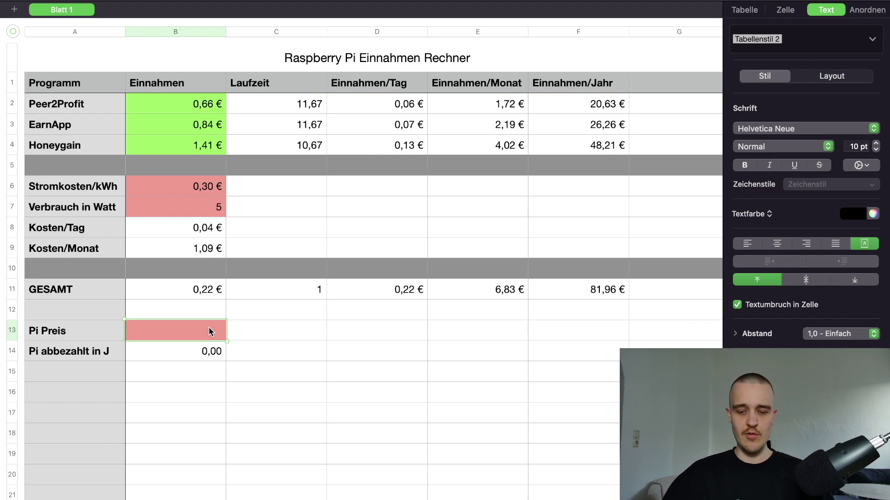
pyautogui.write('90')
pyautogui.press('BackSpace')
pyautogui.press('BackSpace')
pyautogui.write('80')
pyautogui.click(277, 342)
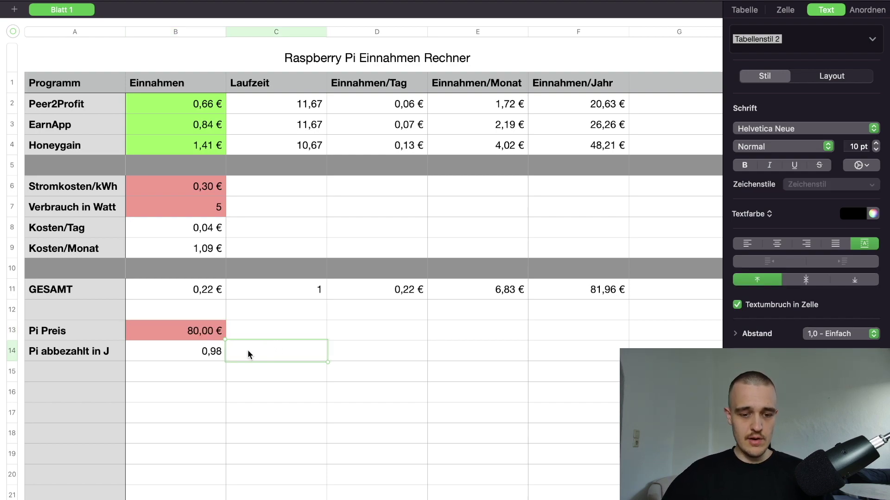
pyautogui.click(211, 355)
pyautogui.click(255, 354)
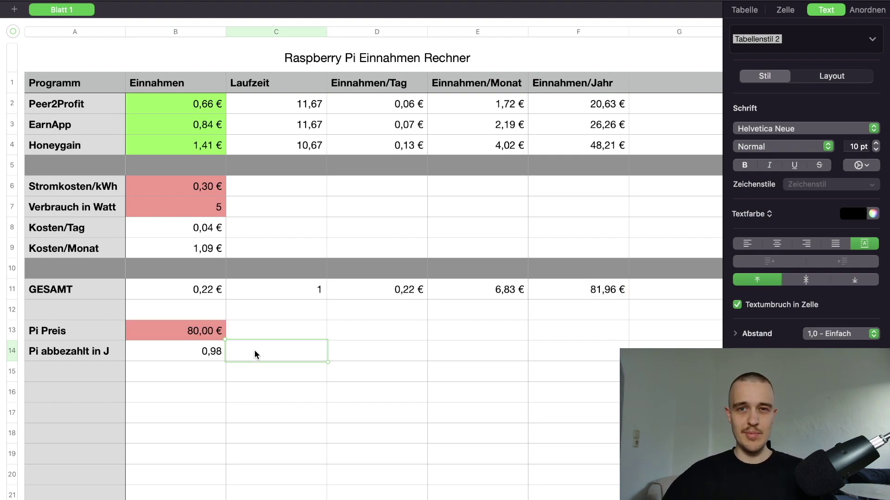
# Set the Pi Preis value to 120.
pyautogui.click(192, 336)
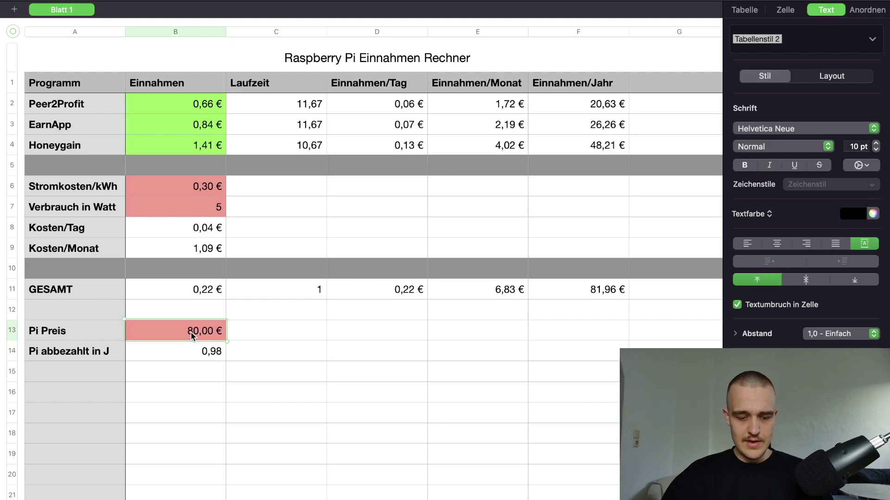
pyautogui.write('120')
pyautogui.press('BackSpace')
pyautogui.write('0')
pyautogui.click(258, 332)
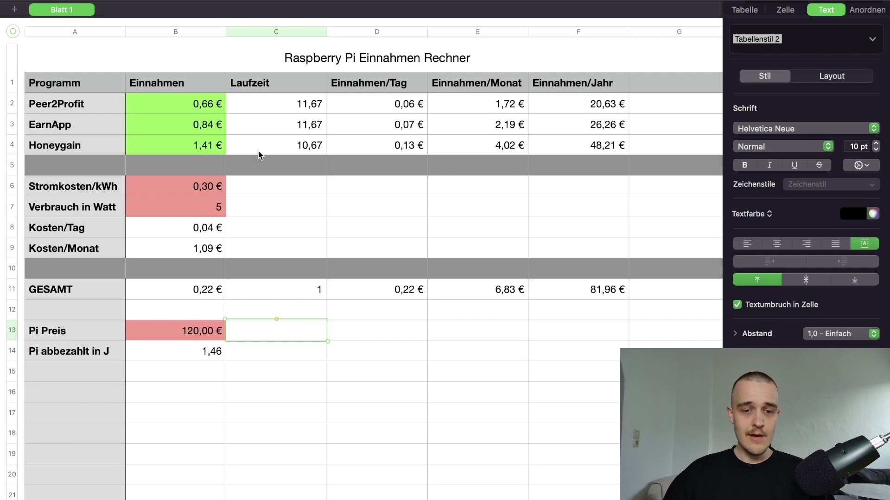
# Set the Honeygain value in the Einnahmen column to 1,51 €.
pyautogui.click(206, 147)
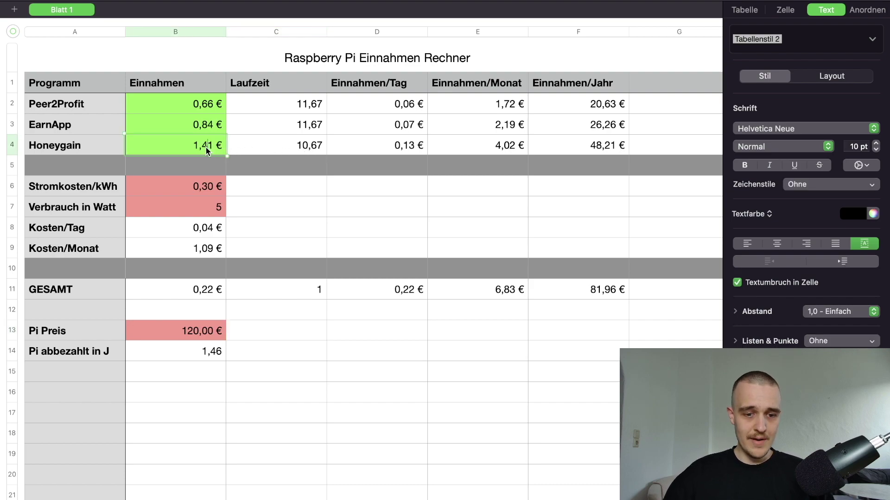
pyautogui.click(507, 320)
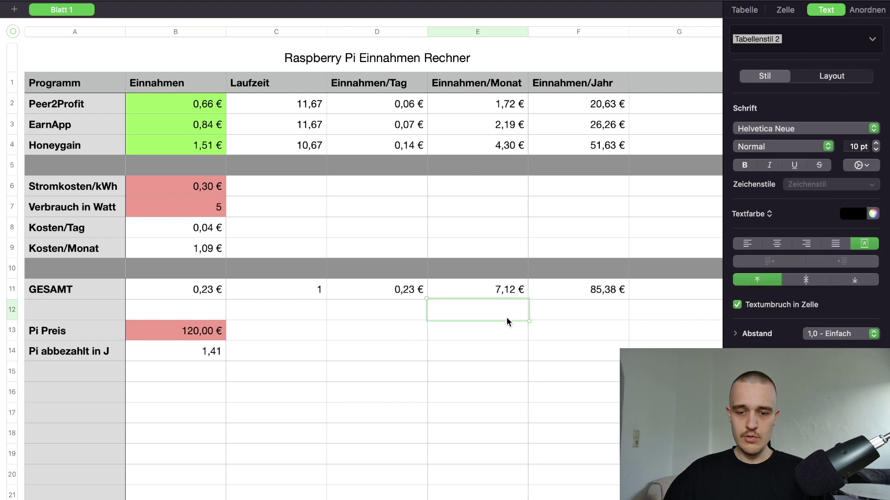